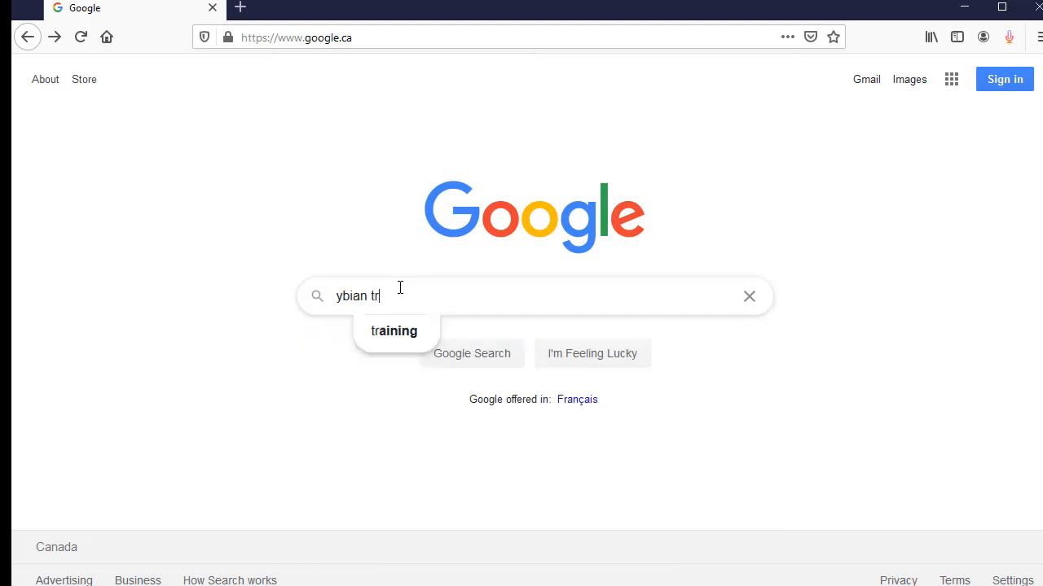
# - Find the ybian/treeplan repository on GitHub, download it as a ZIP and extract treeplan-master.zip in the Downloads folder
pyautogui.press('Return')
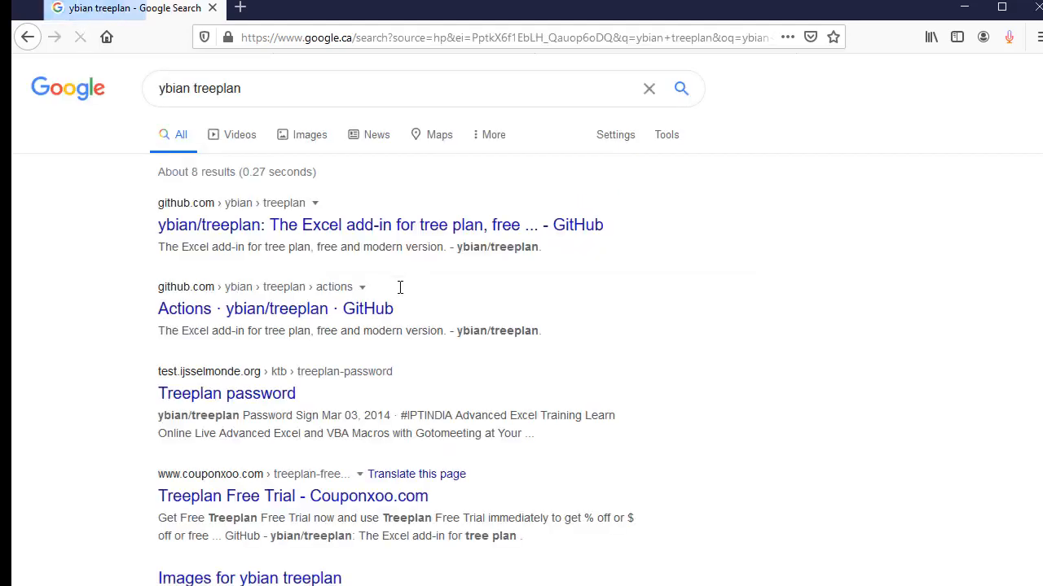
pyautogui.click(262, 233)
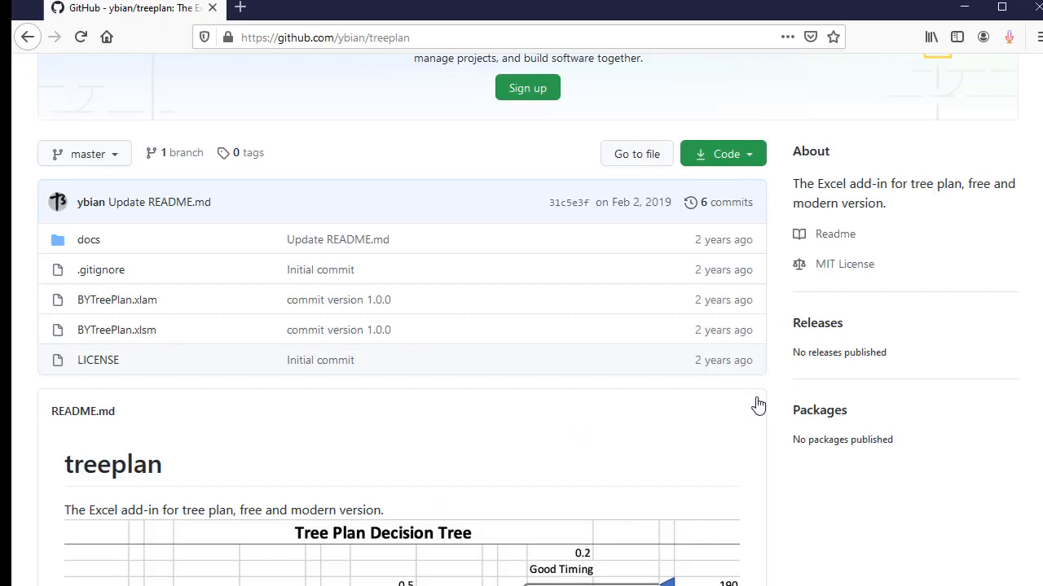
pyautogui.click(748, 154)
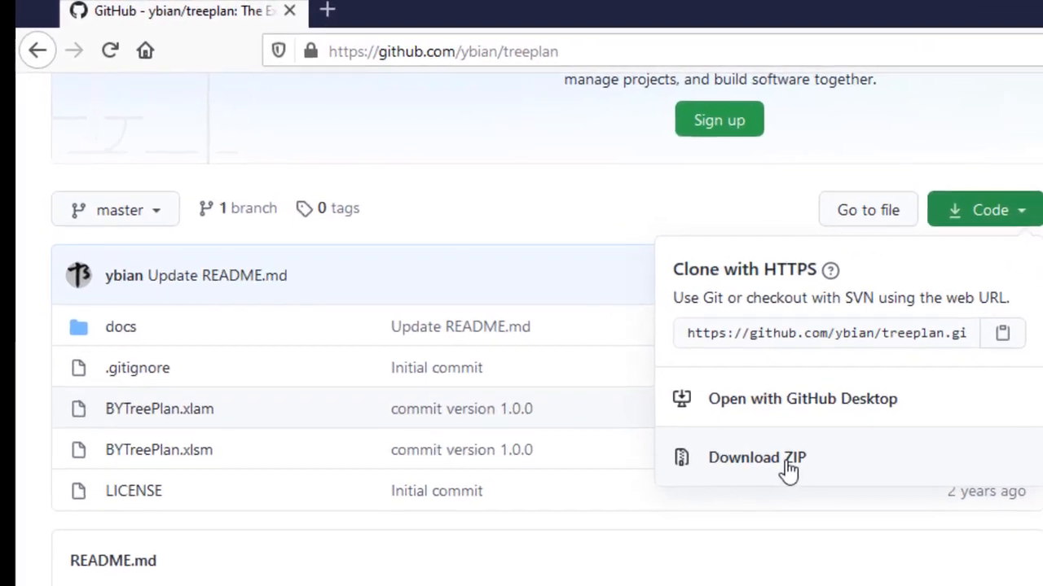
pyautogui.click(802, 479)
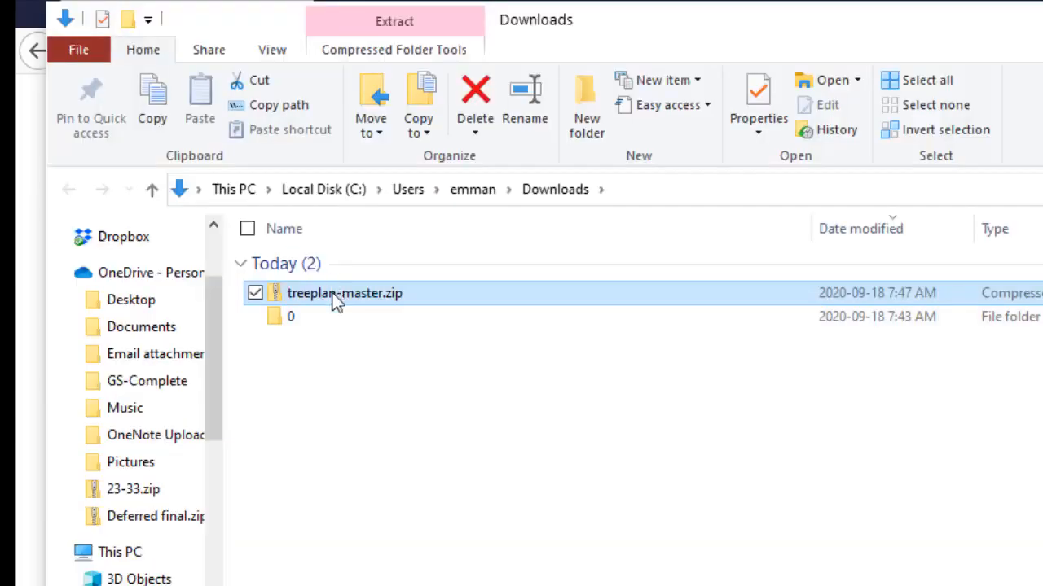
pyautogui.rightClick(338, 301)
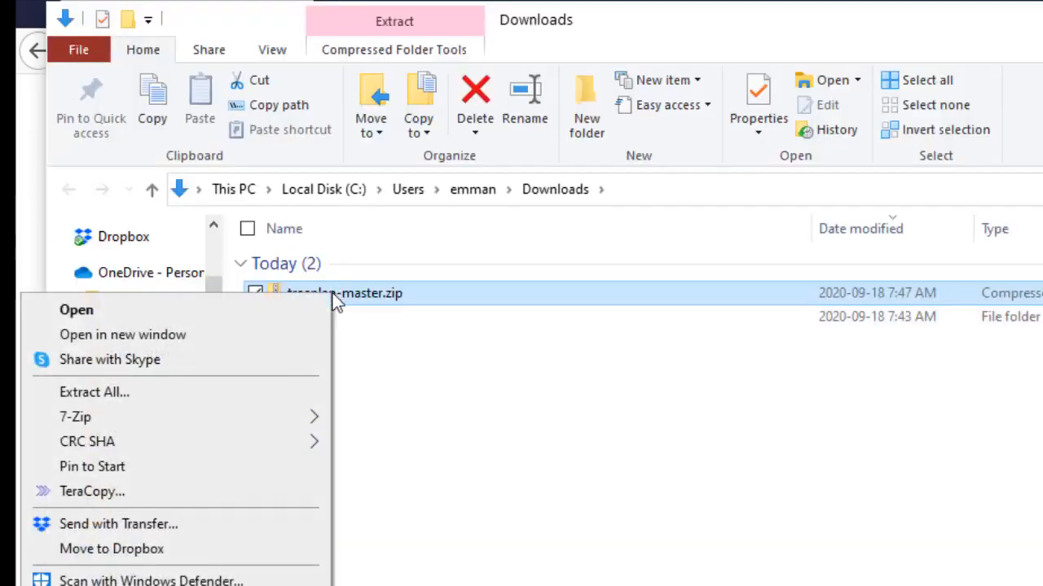
pyautogui.click(234, 387)
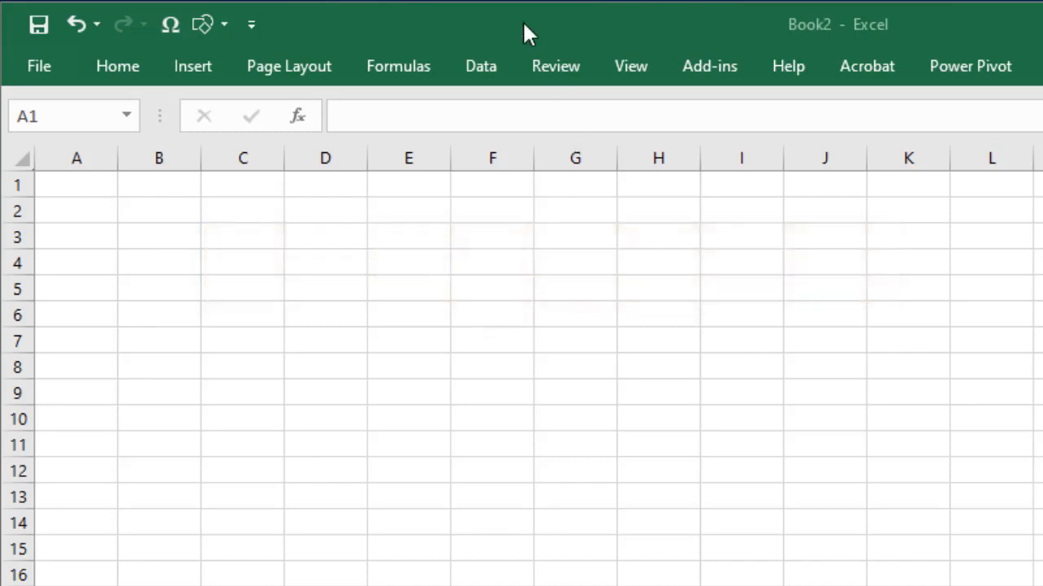
# - In Excel, install the BYTreePlan.xlam add-in from the extracted treeplan-master folder in Downloads
pyautogui.click(25, 65)
pyautogui.click(81, 541)
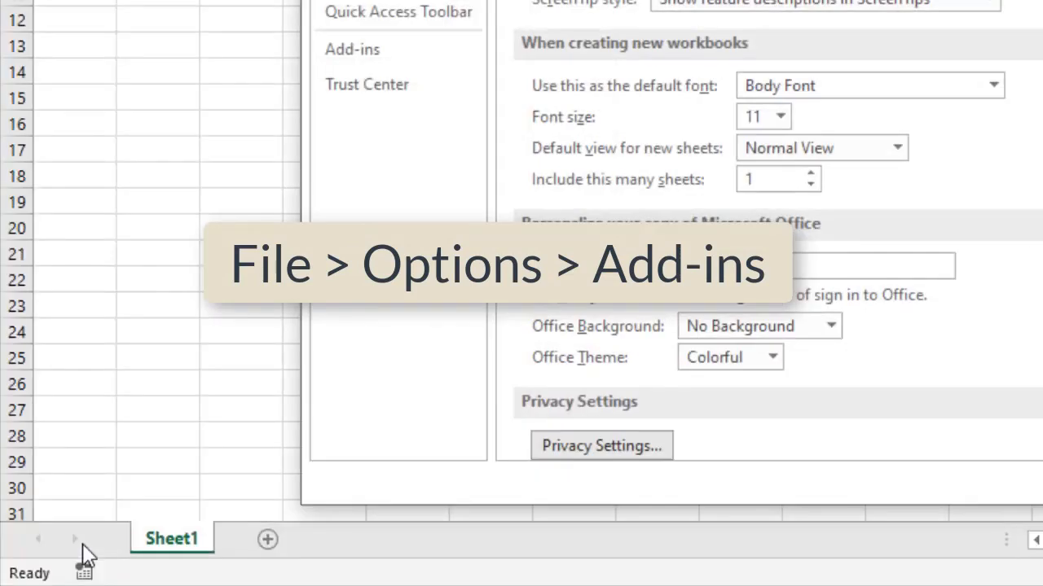
pyautogui.click(417, 57)
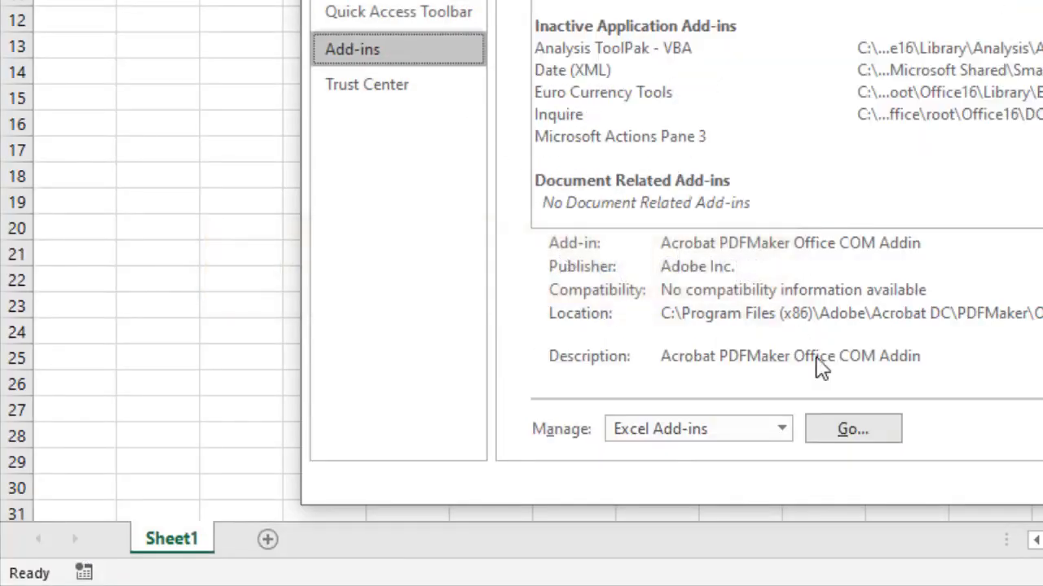
pyautogui.click(864, 436)
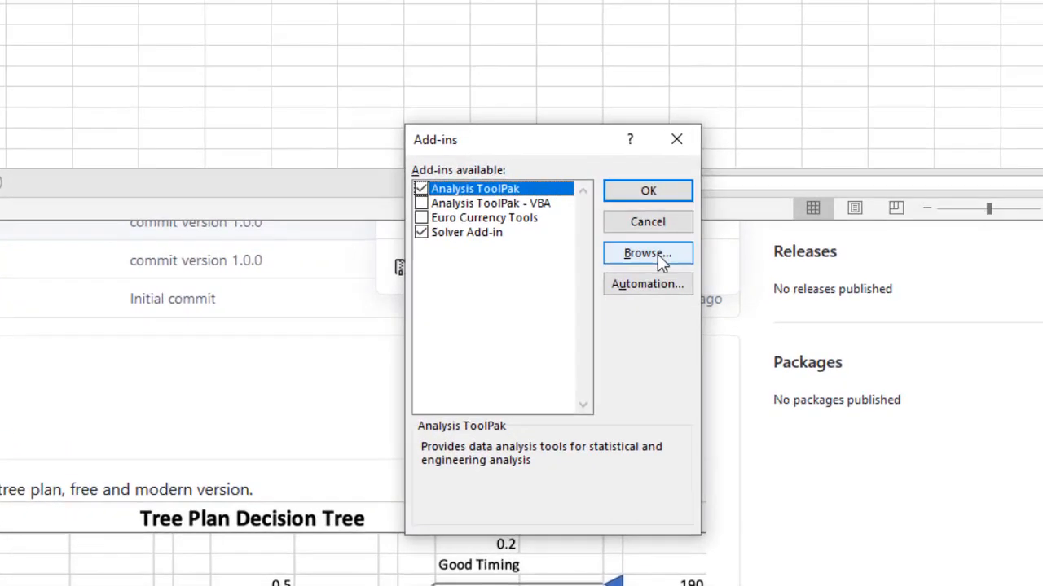
pyautogui.click(657, 254)
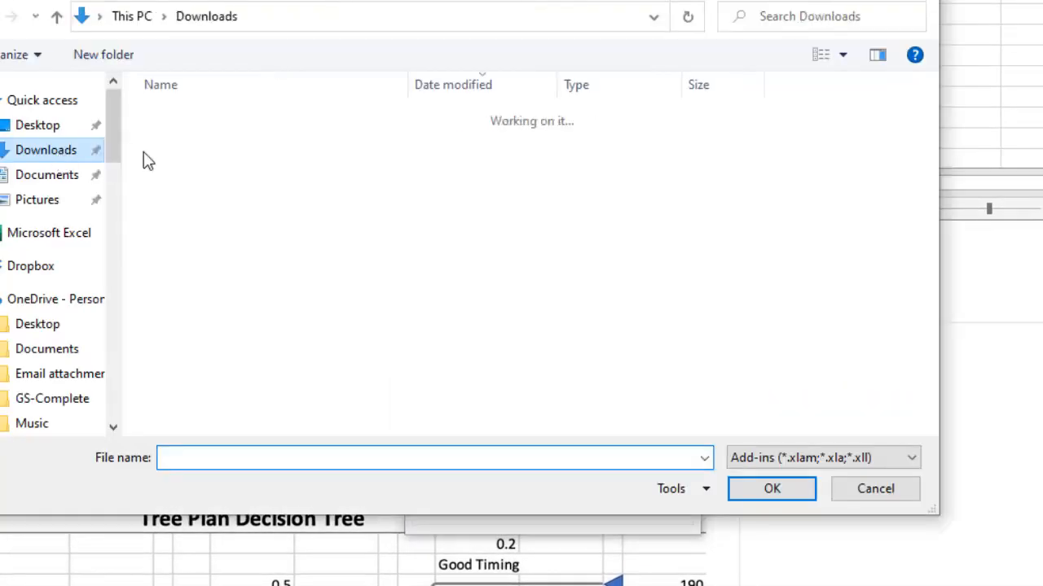
pyautogui.doubleClick(240, 145)
pyautogui.doubleClick(239, 116)
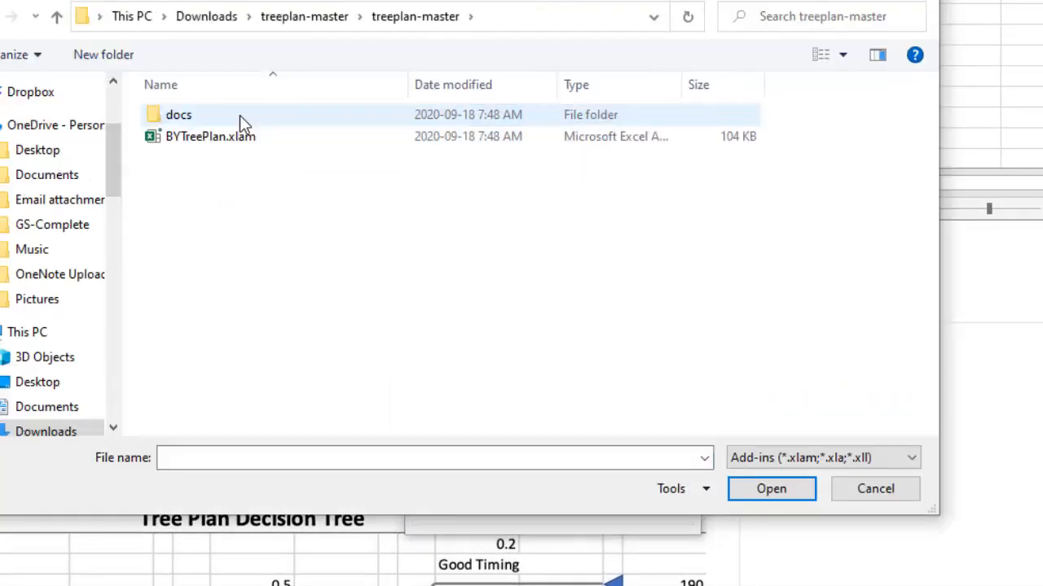
pyautogui.doubleClick(222, 154)
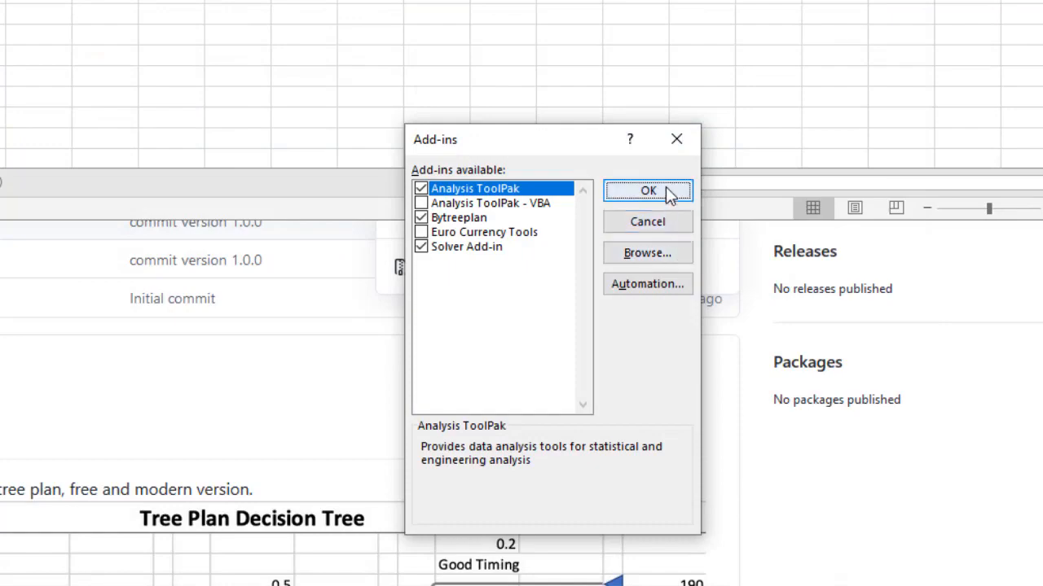
pyautogui.click(665, 188)
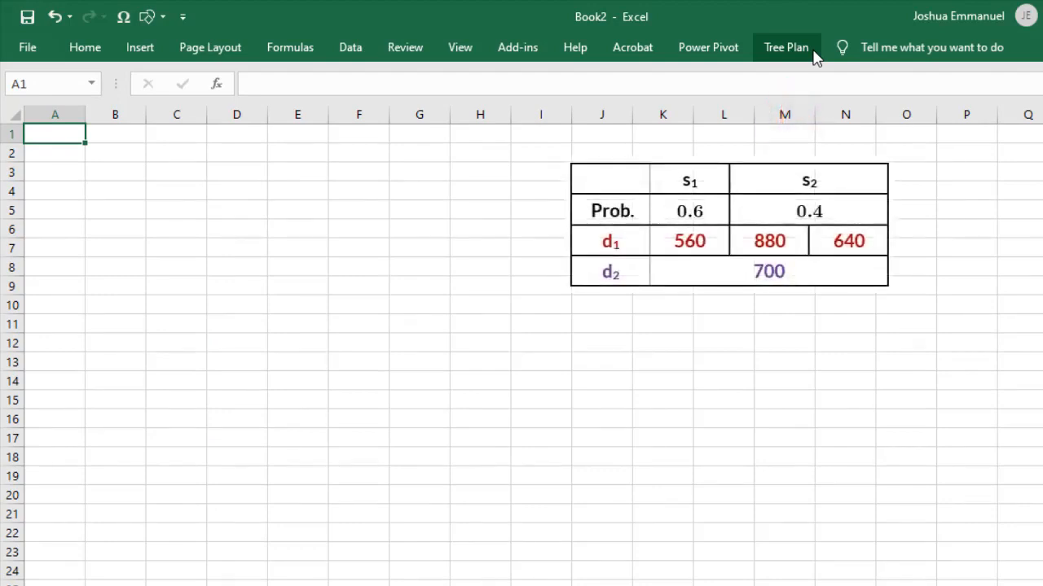
# - Create a new Tree Plan decision tree with 2 branches starting at cell A1
pyautogui.click(814, 52)
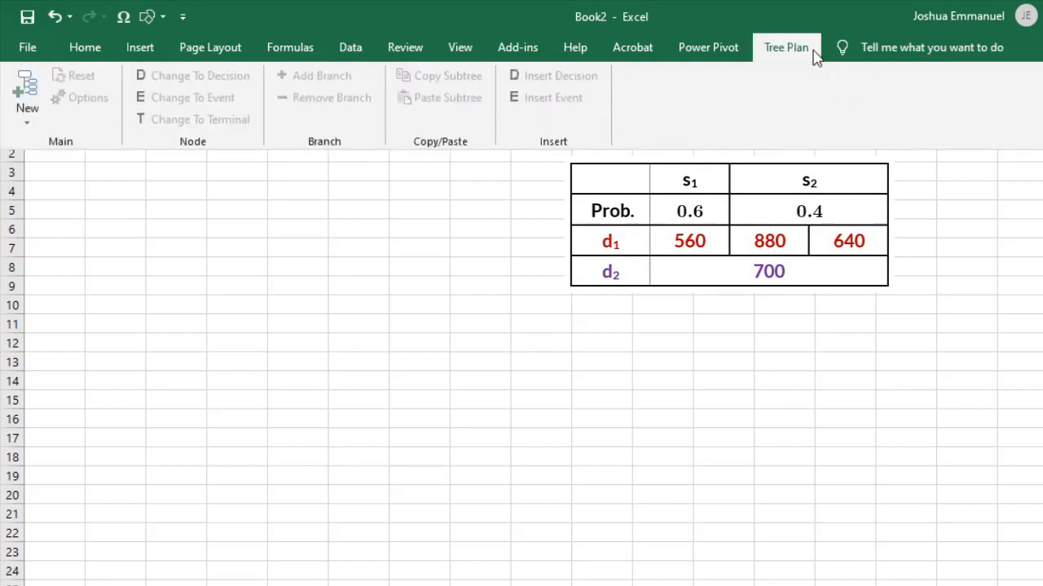
pyautogui.click(20, 122)
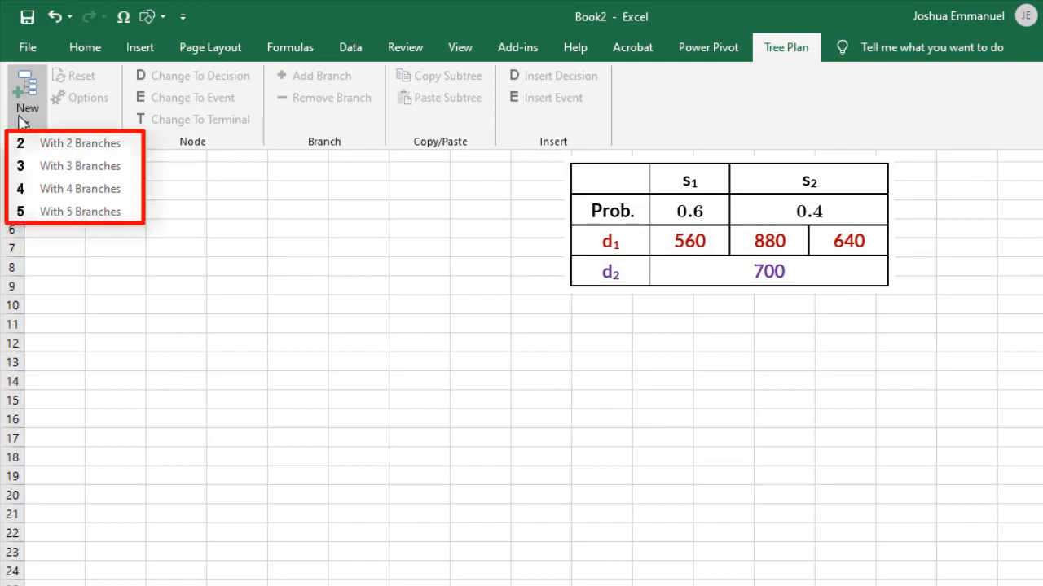
pyautogui.click(48, 144)
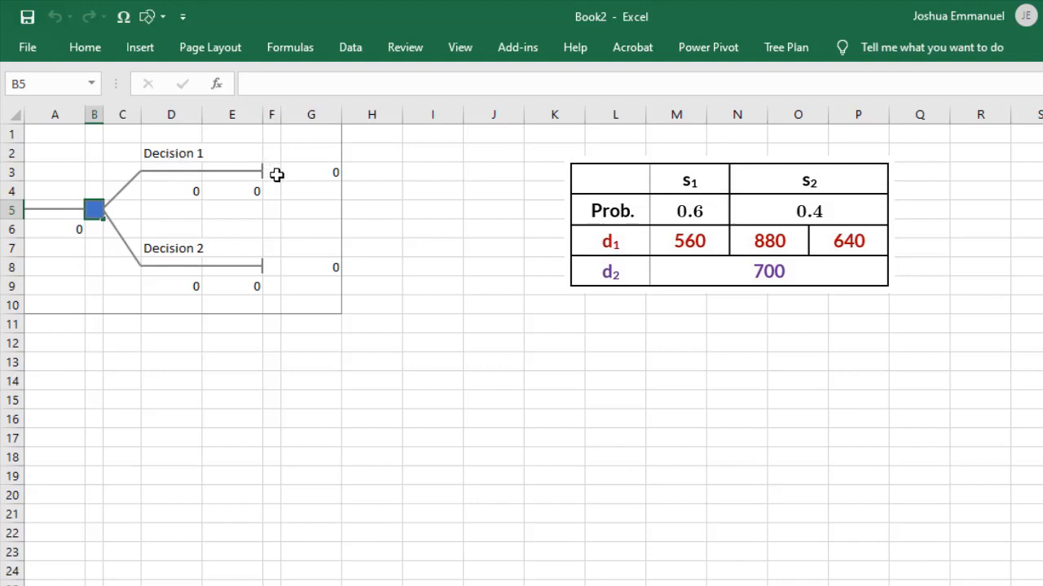
# - Change the end node of the Decision 1 branch in F3 to an event node with 2 branches
pyautogui.click(276, 174)
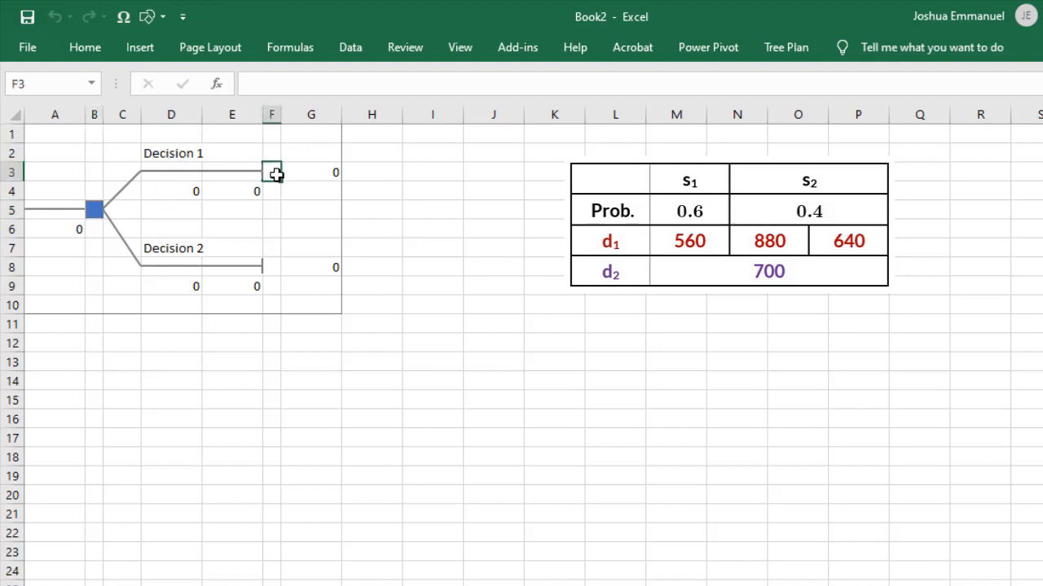
pyautogui.click(797, 47)
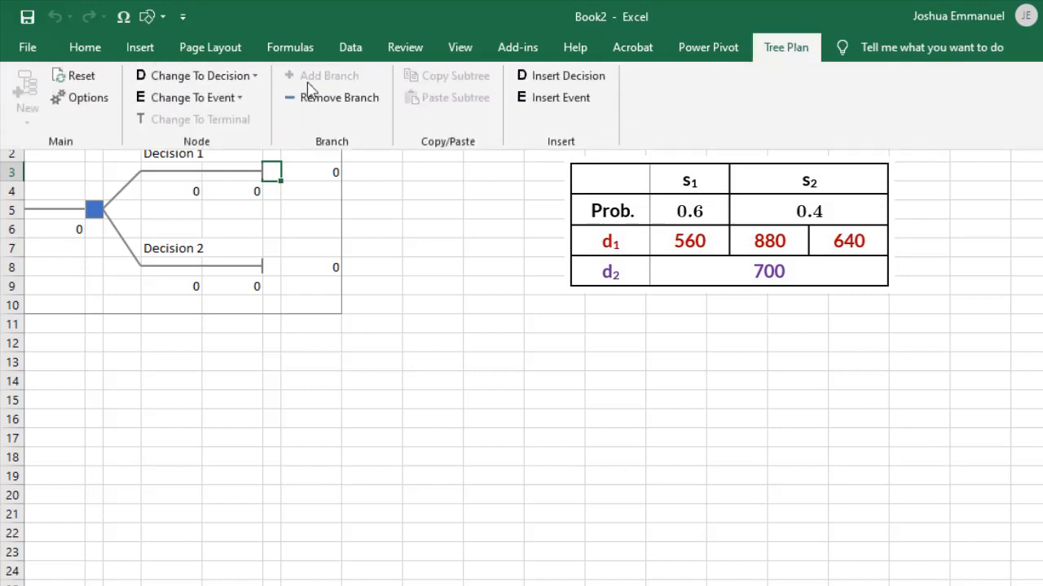
pyautogui.click(238, 99)
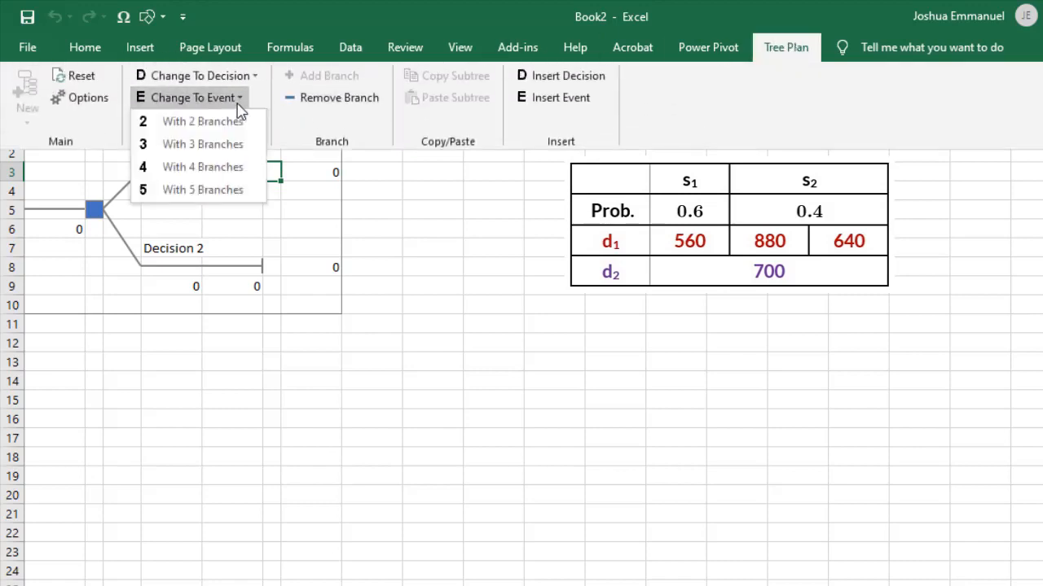
pyautogui.click(237, 122)
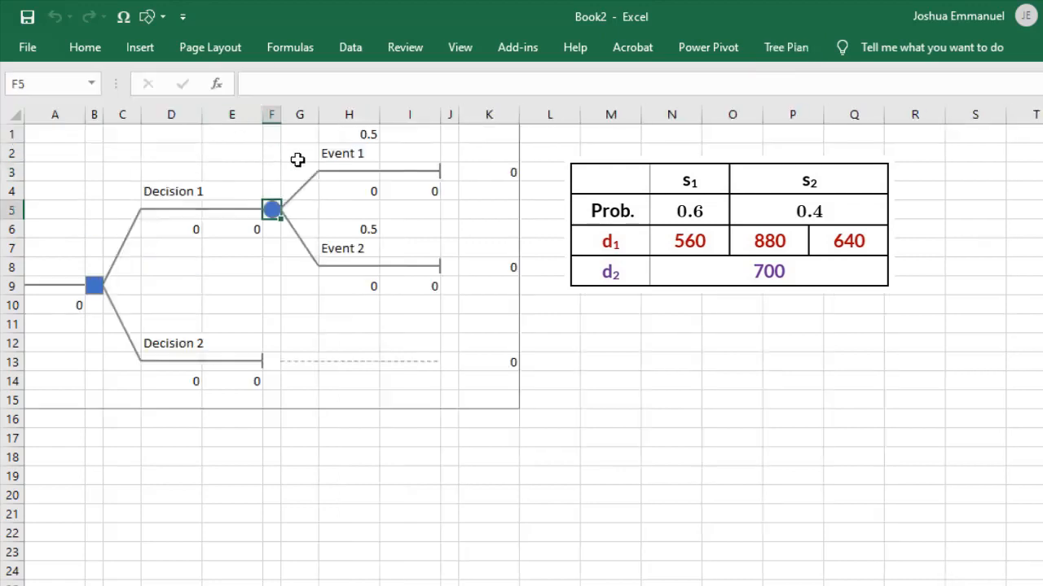
# - Change the end node of the Event 2 branch in J8 to a decision node with 2 branches
pyautogui.click(458, 272)
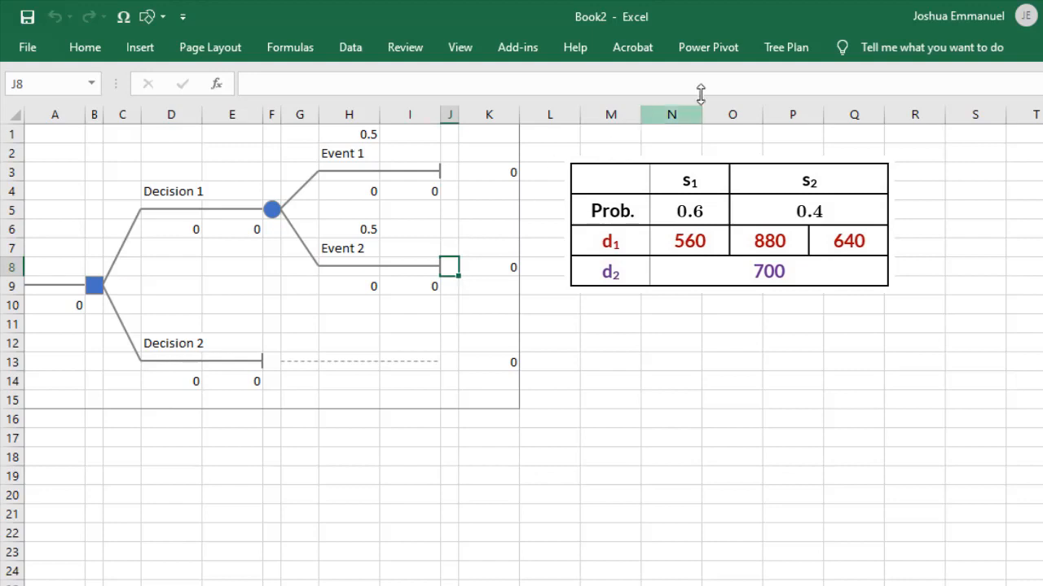
pyautogui.click(770, 47)
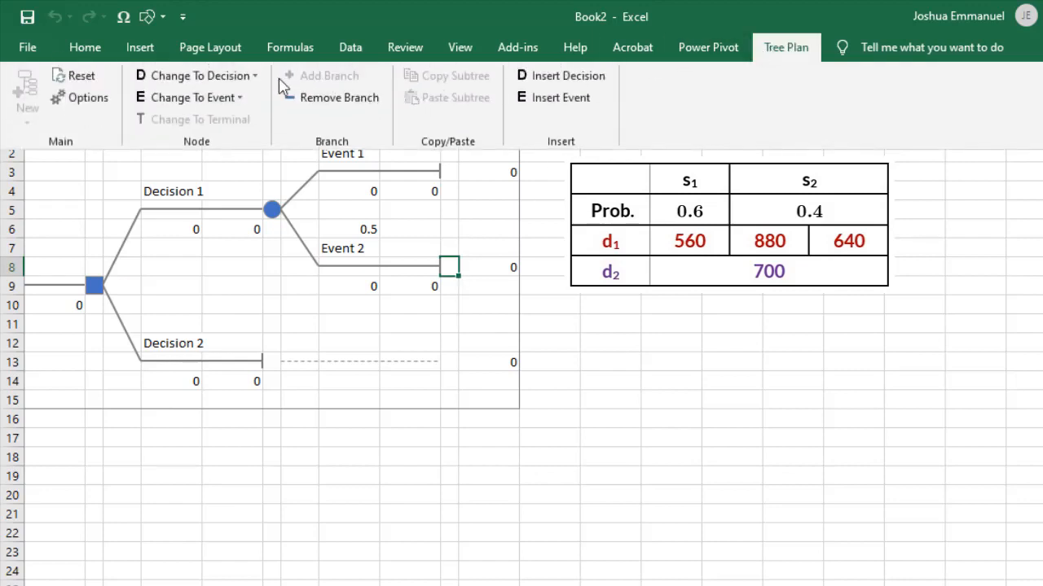
pyautogui.click(254, 77)
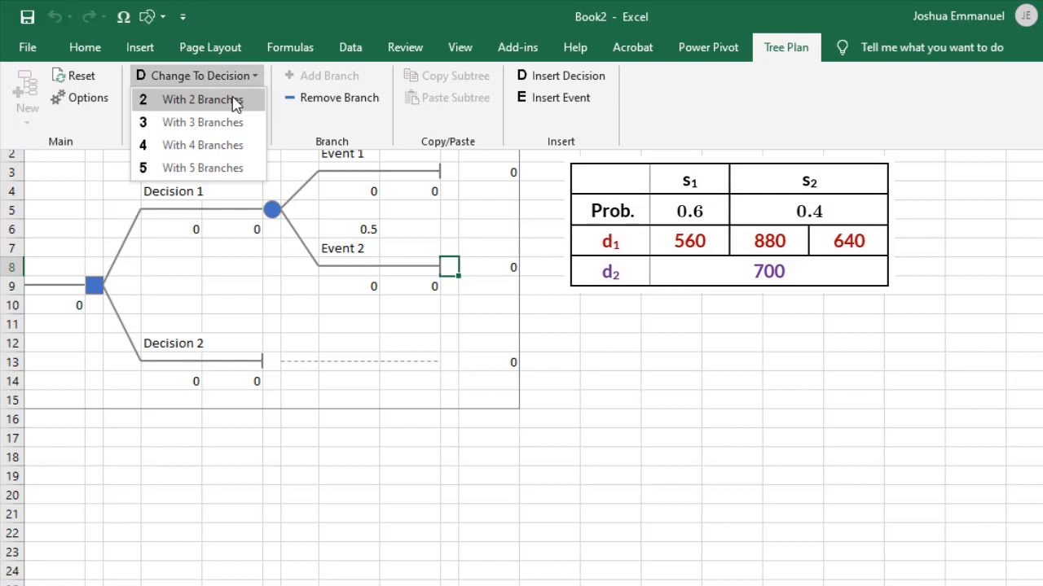
pyautogui.click(202, 99)
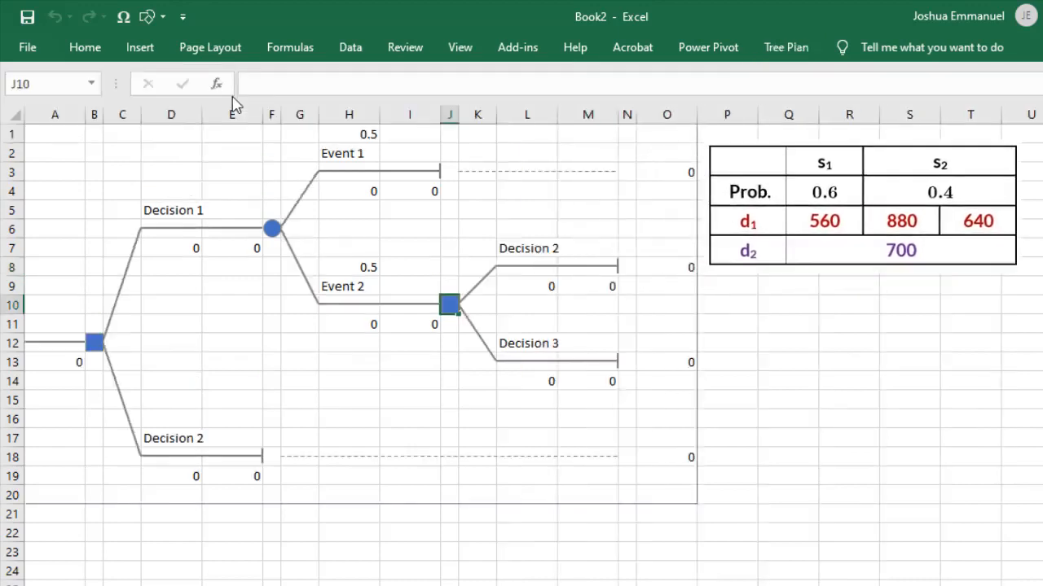
# - Set the first event branch's probability in H1 to 0.6 and rename that event s1
pyautogui.click(359, 134)
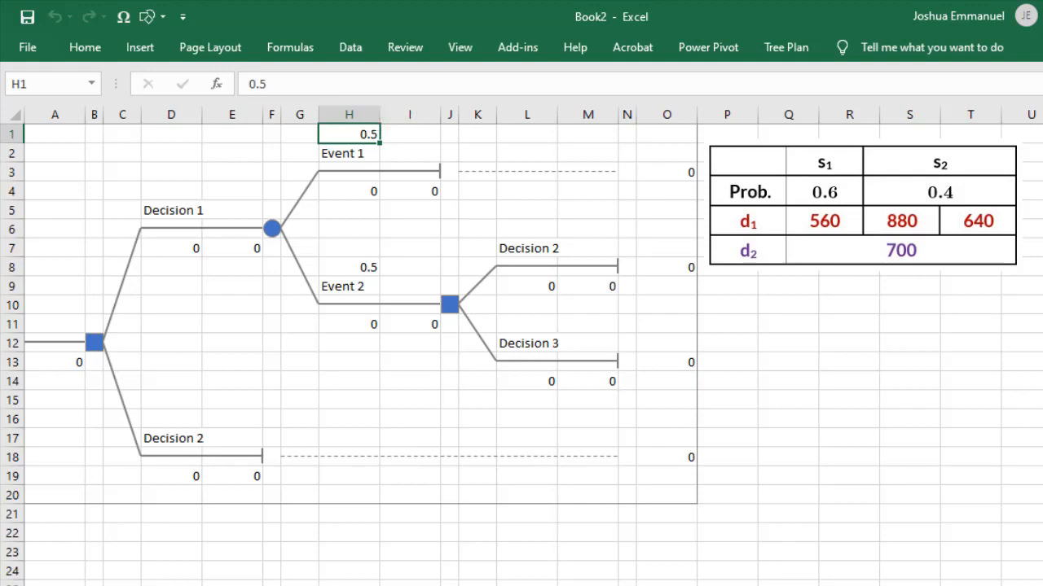
pyautogui.write('0.6')
pyautogui.press('Return')
pyautogui.write('s1')
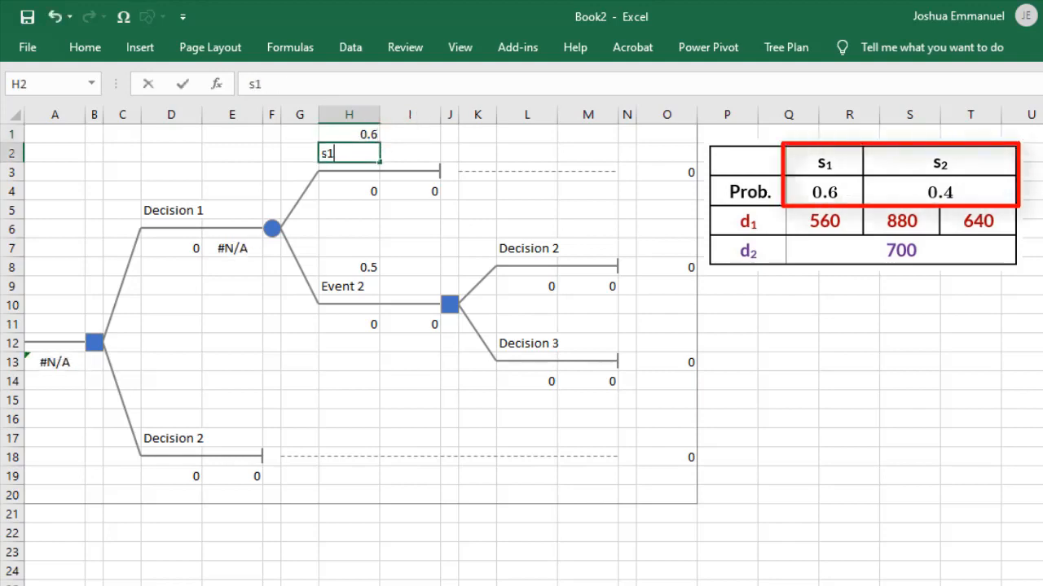
pyautogui.press('Return')
# - Set the second event branch's probability in H8 to 0.4 and rename that event s2
pyautogui.press('Down')
pyautogui.press('Down')
pyautogui.press('Down')
pyautogui.press('Down')
pyautogui.press('Down')
pyautogui.write('.4')
pyautogui.press('Return')
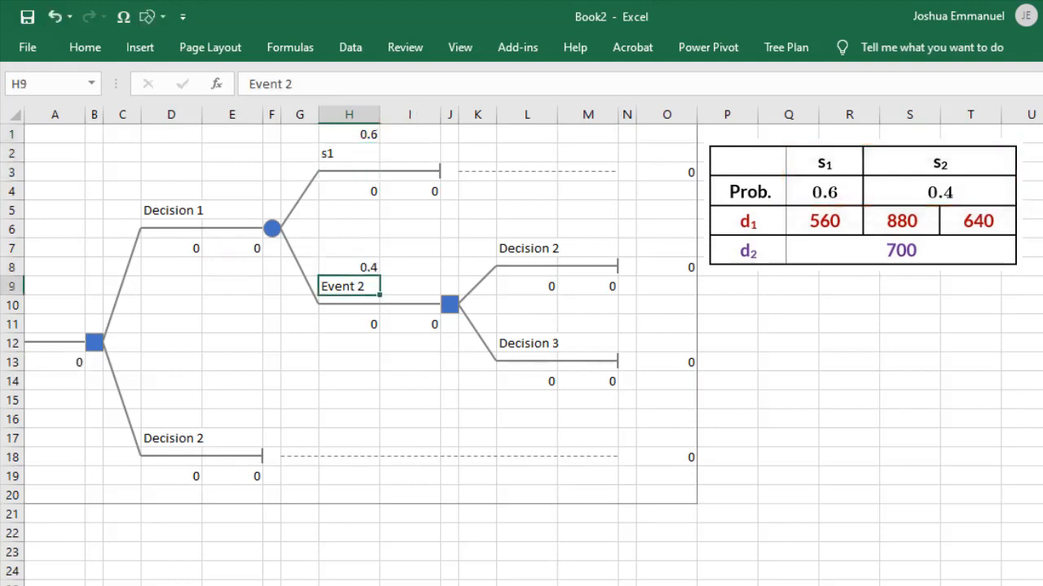
pyautogui.write('s2')
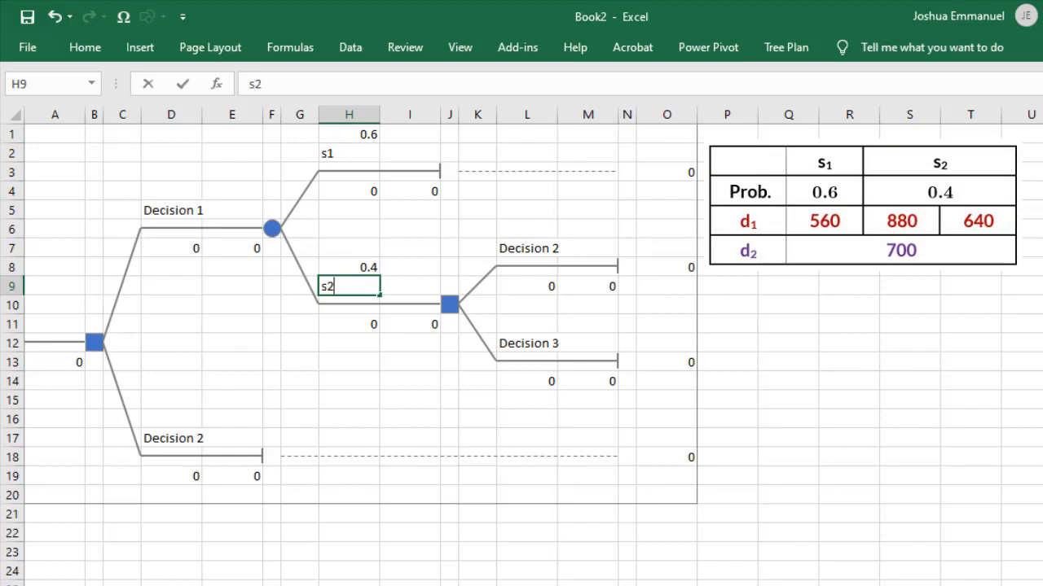
pyautogui.press('Return')
# - Enter the terminal payoffs 560 in O3, 880 in O8, 640 in O13 and 700 in O18
pyautogui.click(667, 172)
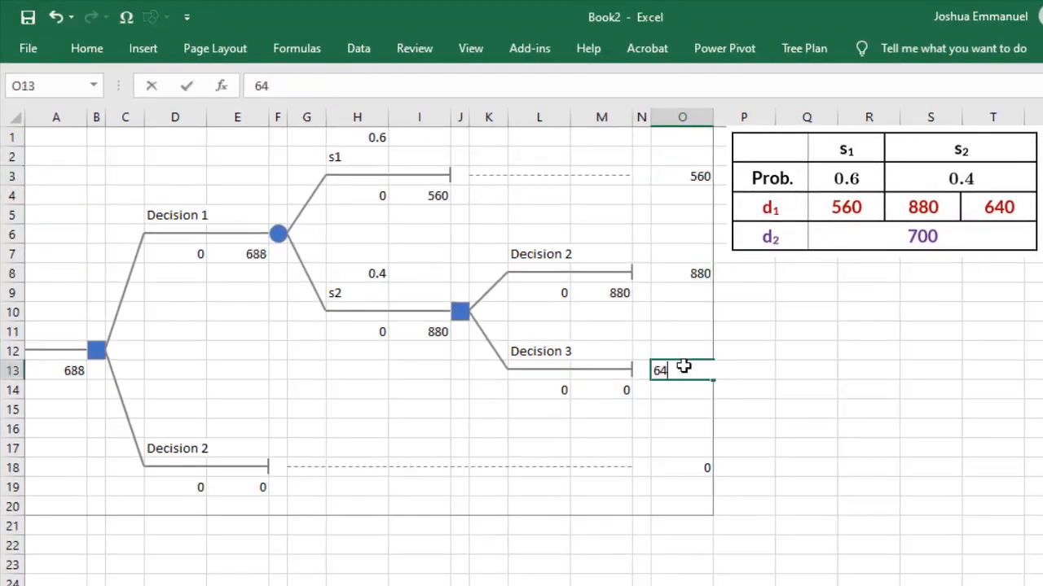
pyautogui.write('0')
pyautogui.click(676, 467)
pyautogui.write('700')
pyautogui.press('Return')
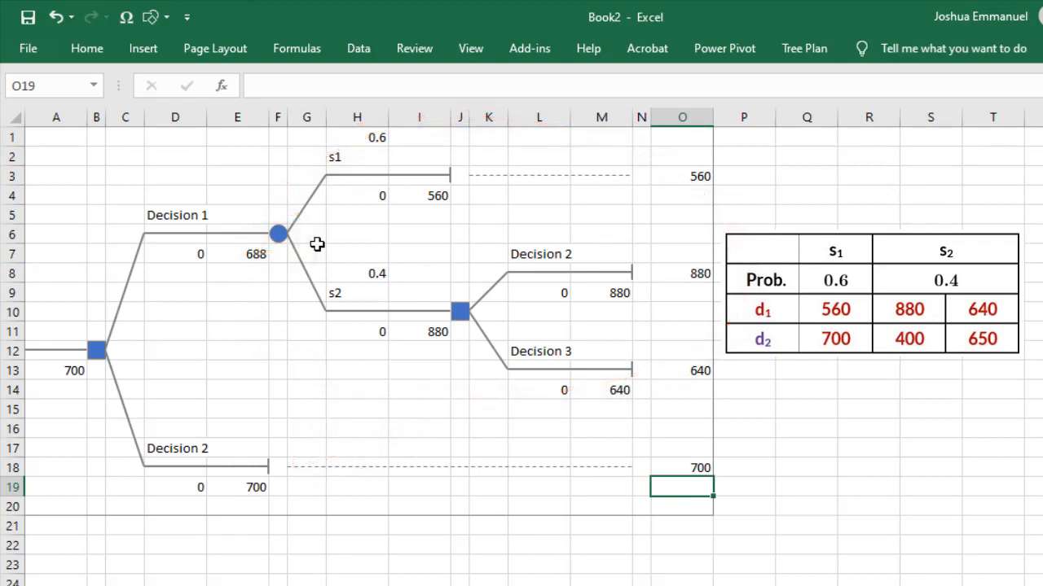
# - Copy the subtree of the event node in F6 and paste it onto the Decision 2 end node in F18
pyautogui.click(280, 256)
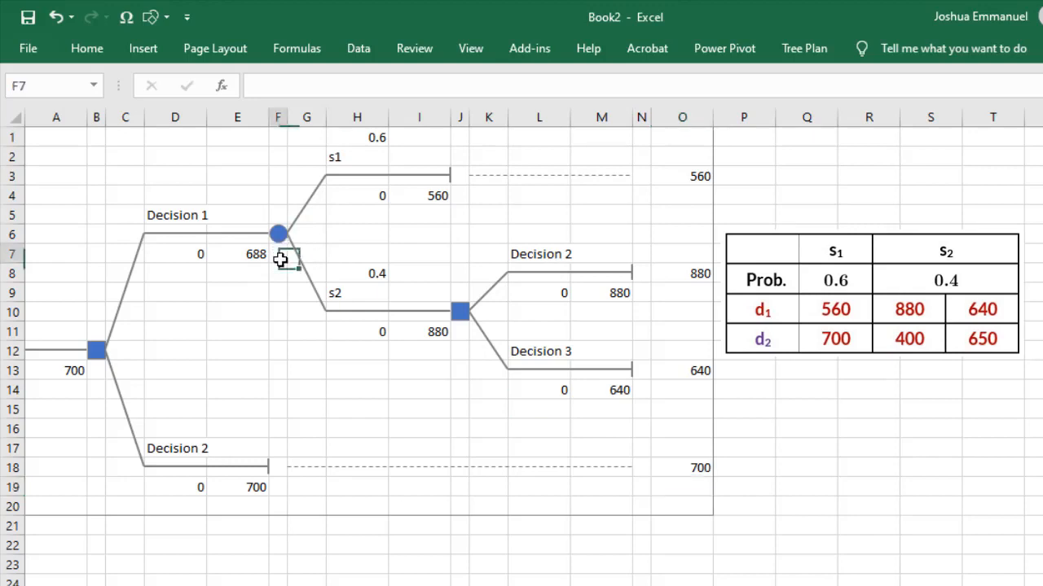
pyautogui.press('Up')
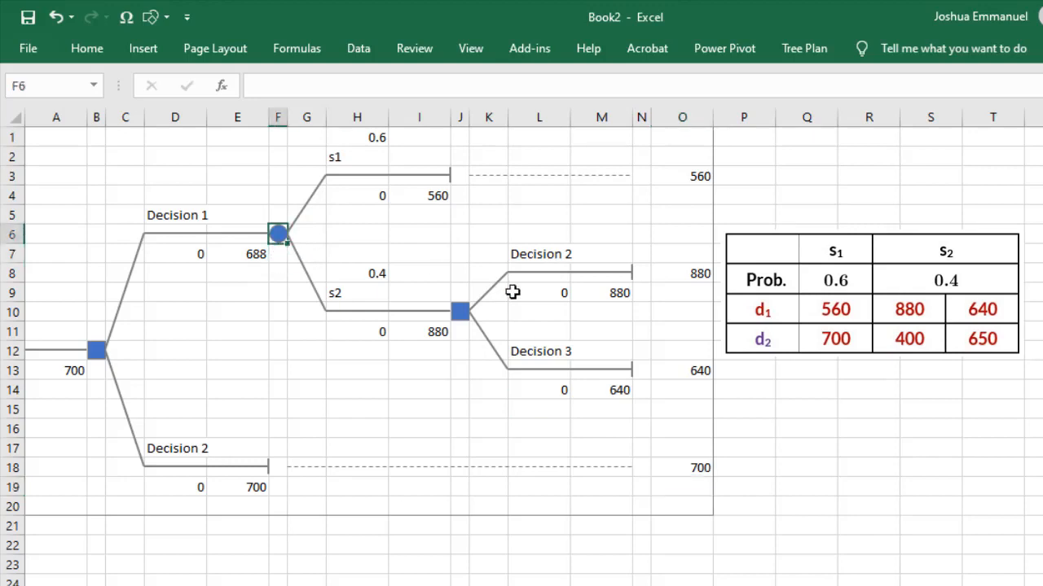
pyautogui.click(794, 49)
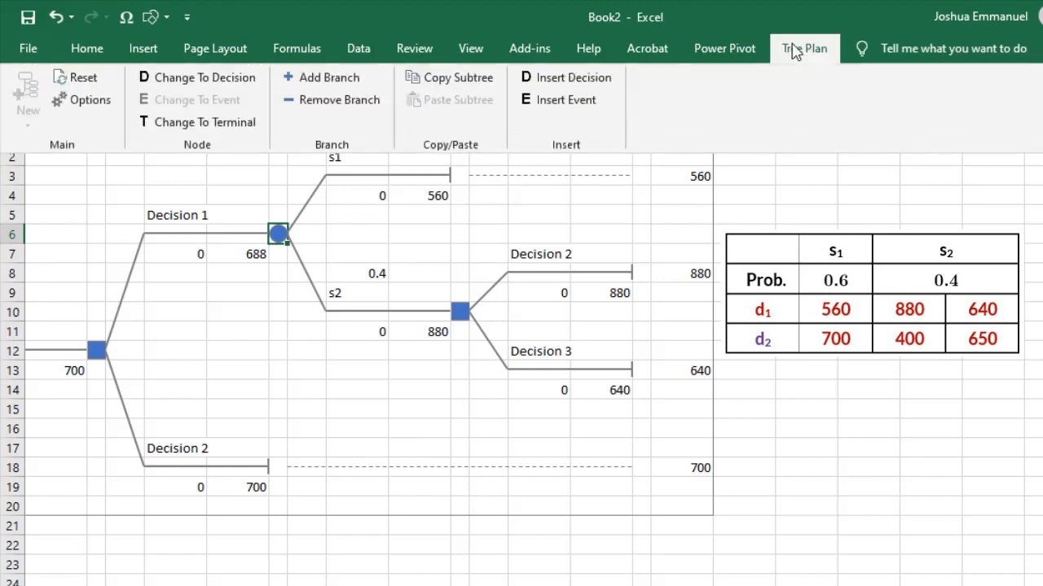
pyautogui.click(466, 88)
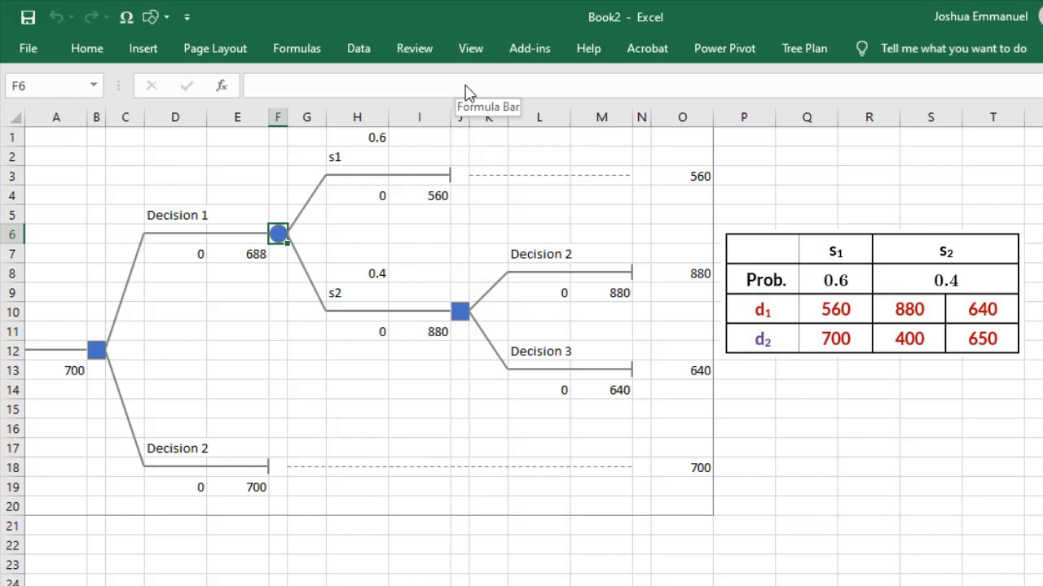
pyautogui.click(280, 466)
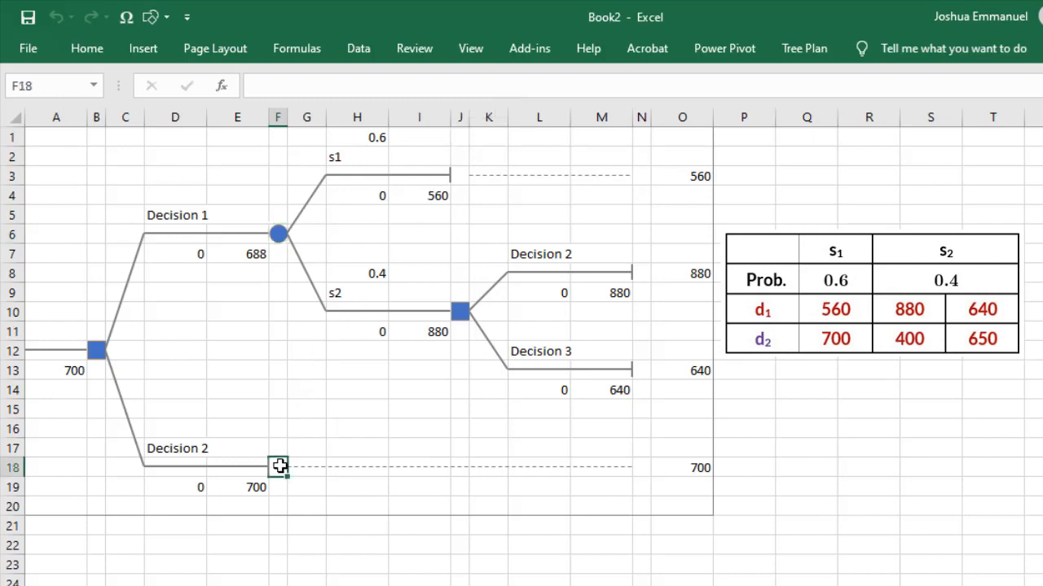
pyautogui.click(794, 49)
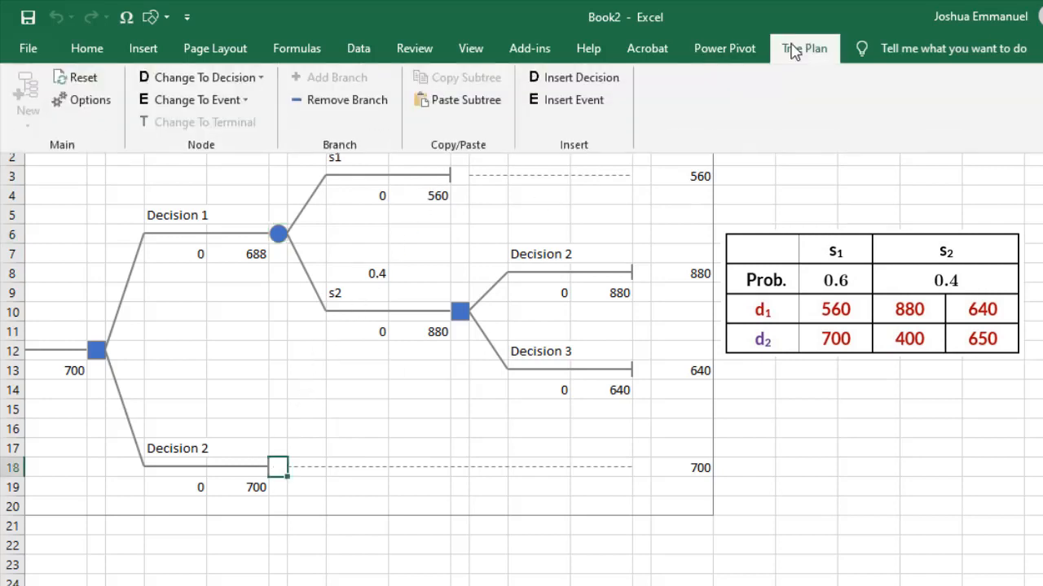
pyautogui.click(469, 101)
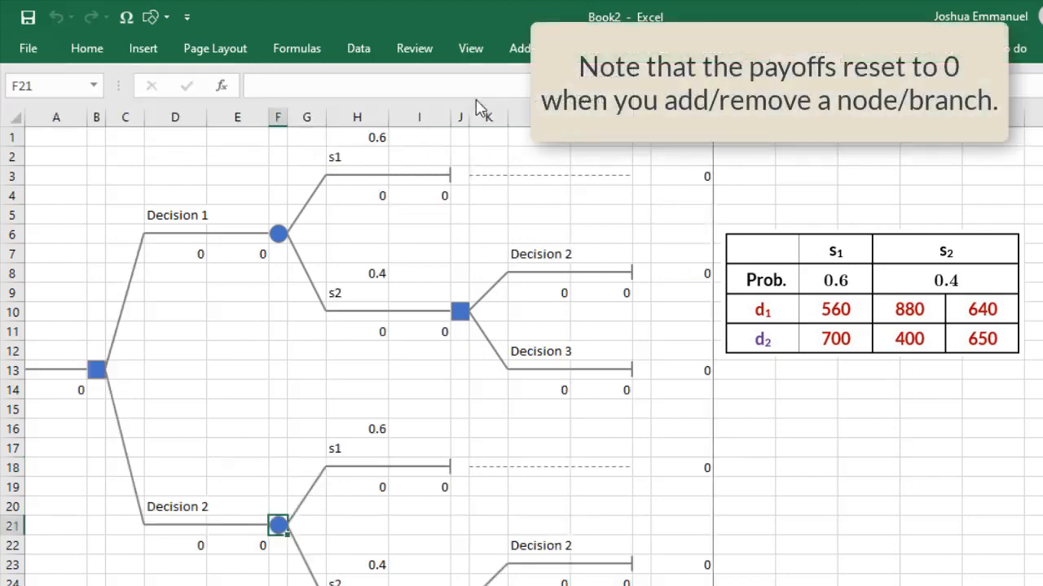
# - Enter the terminal payoffs 560 in O3, 880 in O8, 640 in O13, 700 in O18, 400 in O23 and 650 in O28
pyautogui.write('880')
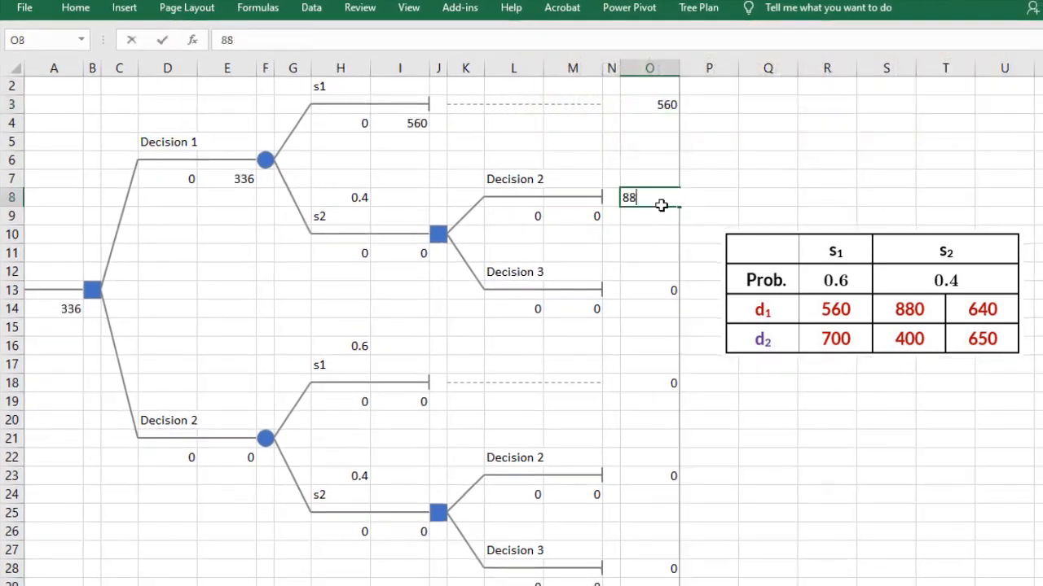
pyautogui.click(649, 290)
pyautogui.write('640')
pyautogui.click(650, 383)
pyautogui.write('700')
pyautogui.click(649, 476)
pyautogui.write('400')
pyautogui.click(652, 569)
pyautogui.write('650')
pyautogui.press('Return')
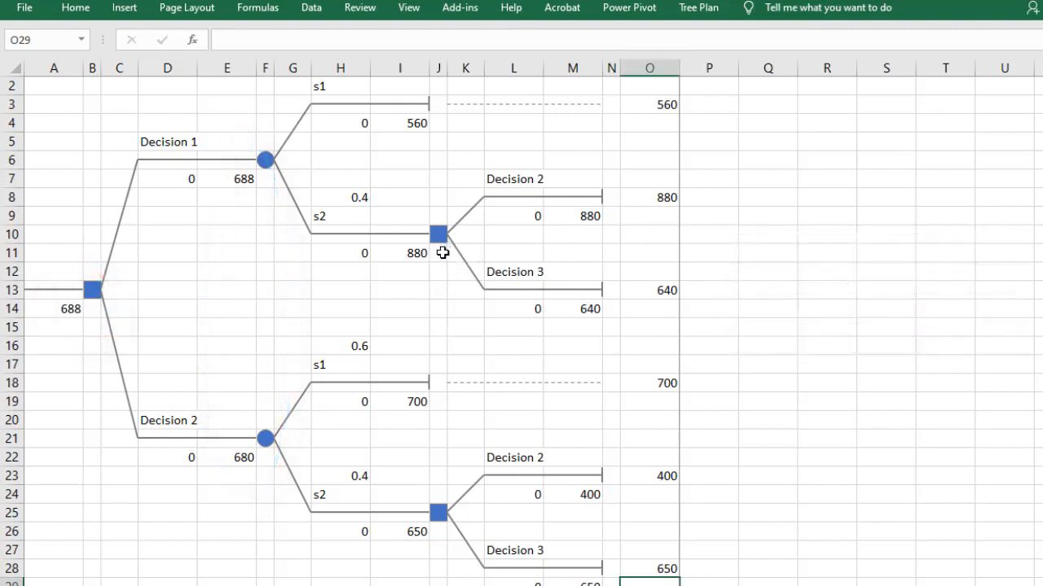
# - Change the decision nodes ending both s2 branches, in J10 and J20, to terminal nodes
pyautogui.click(441, 212)
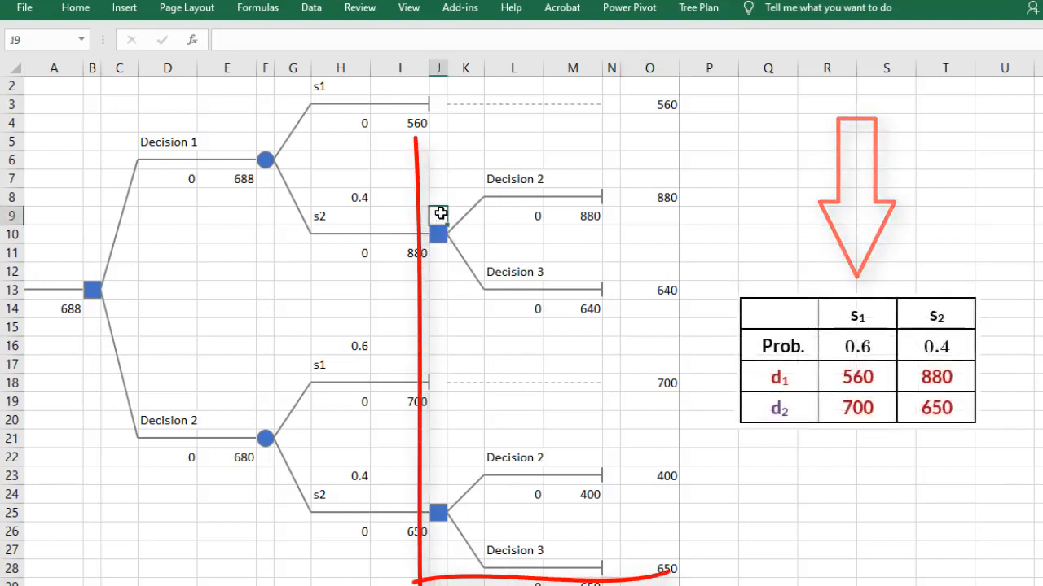
pyautogui.press('Down')
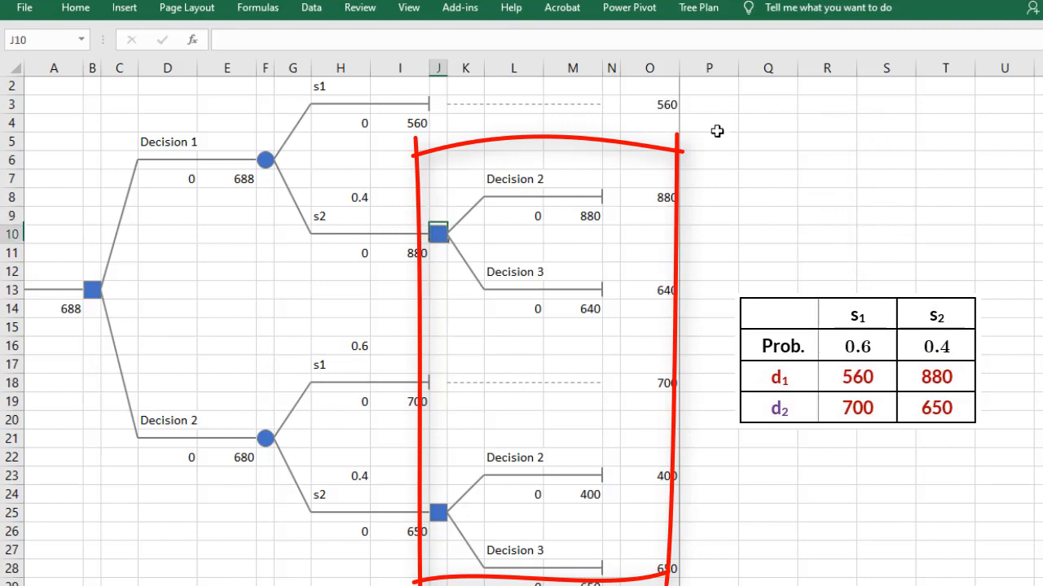
pyautogui.click(709, 15)
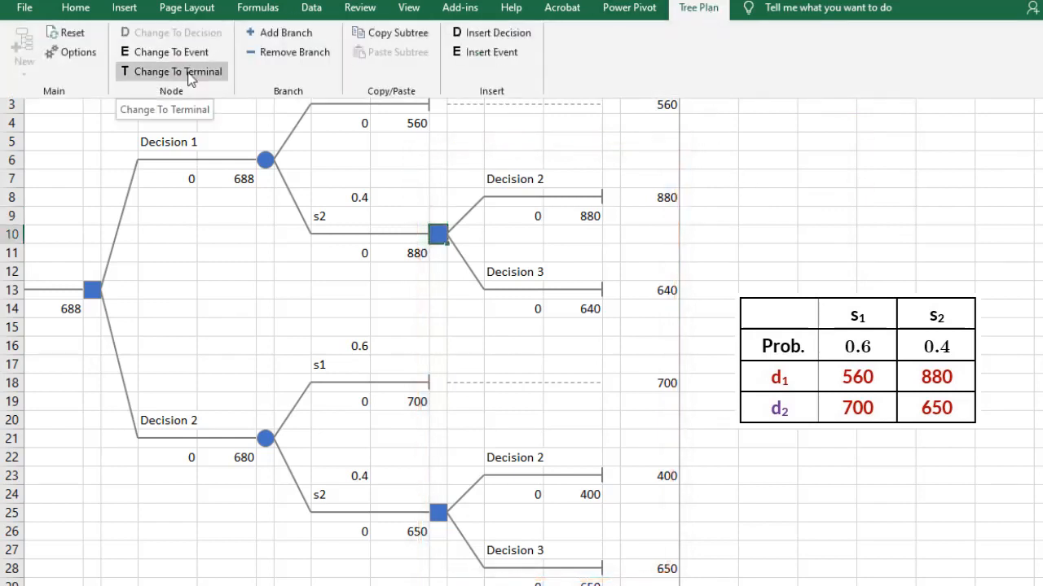
pyautogui.click(189, 74)
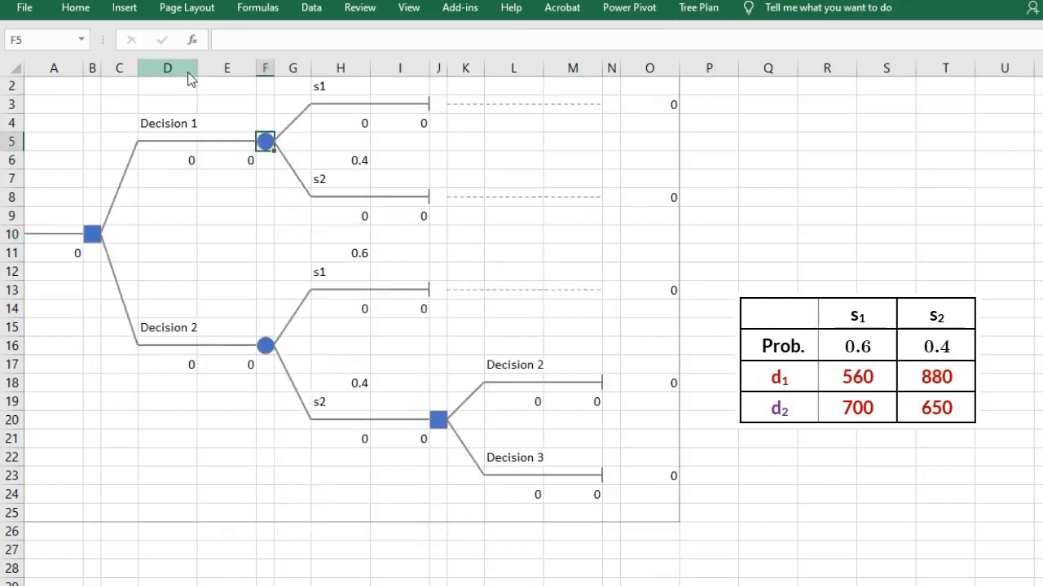
pyautogui.click(442, 438)
pyautogui.click(441, 420)
pyautogui.click(710, 9)
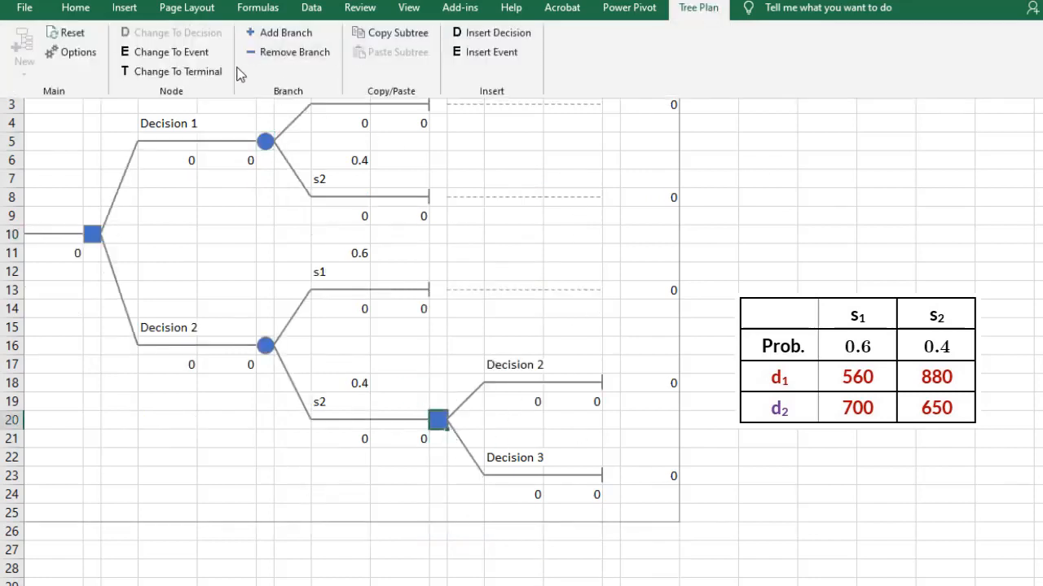
pyautogui.click(208, 71)
# - Enter the terminal payoffs 560 in K3, 880 in K8, 700 in K13 and 650 in K18
pyautogui.click(526, 139)
pyautogui.write('560')
pyautogui.click(538, 243)
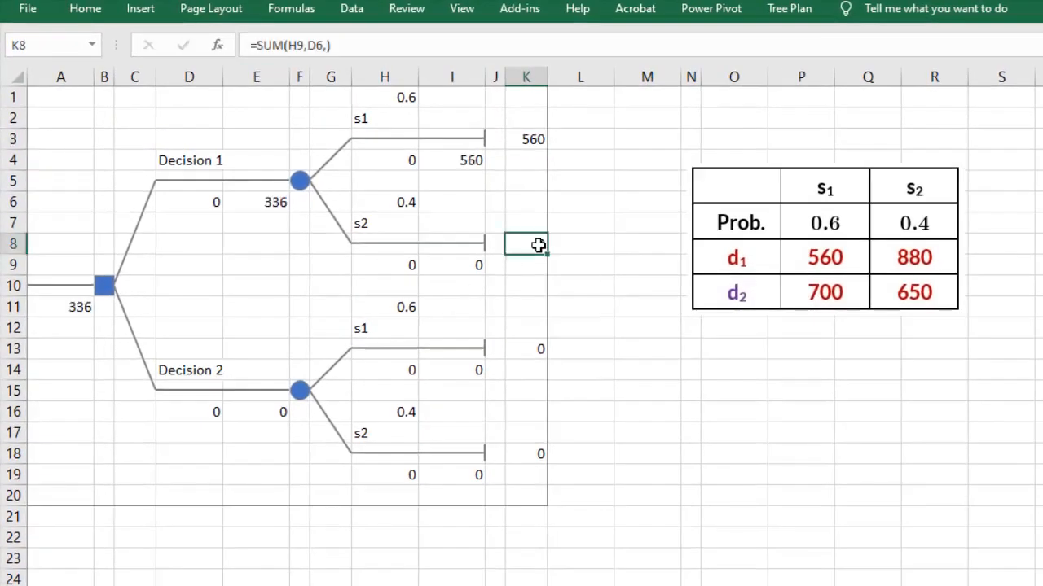
pyautogui.write('880')
pyautogui.click(537, 349)
pyautogui.write('700')
pyautogui.click(524, 459)
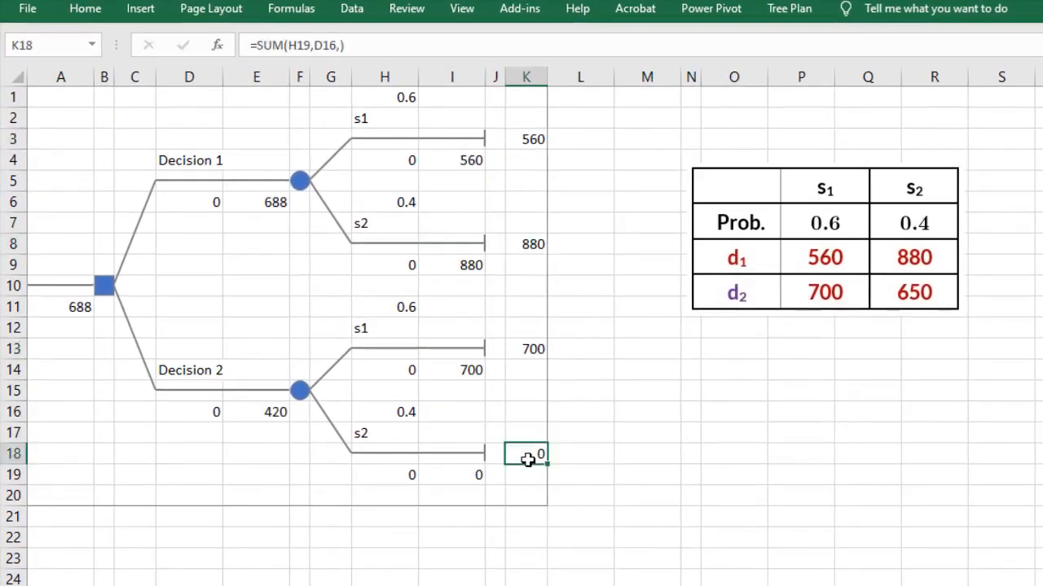
pyautogui.write('650')
pyautogui.press('Return')
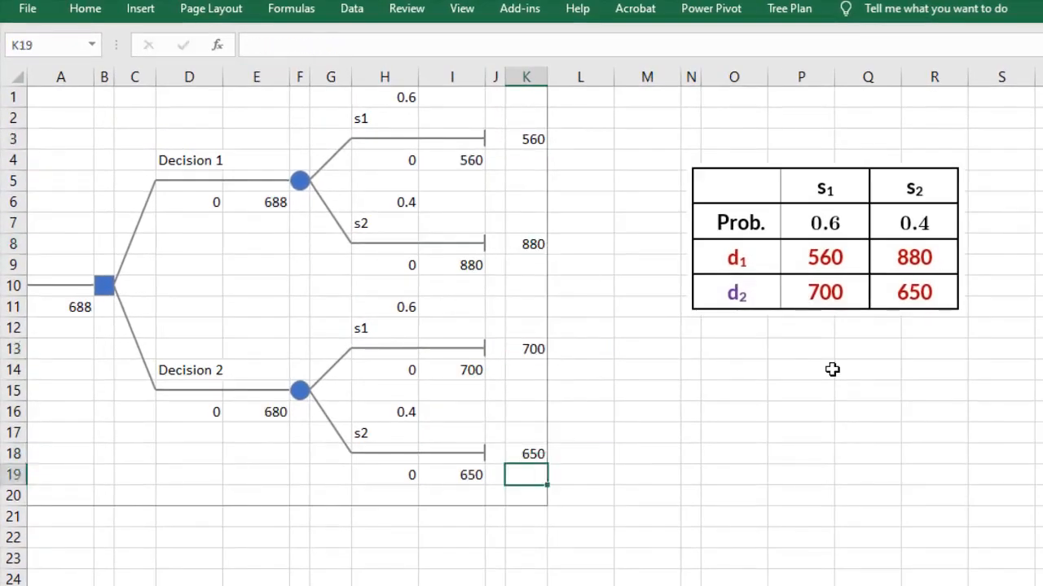
# - Add a third branch to the Decision 1 event node in F5
pyautogui.click(299, 206)
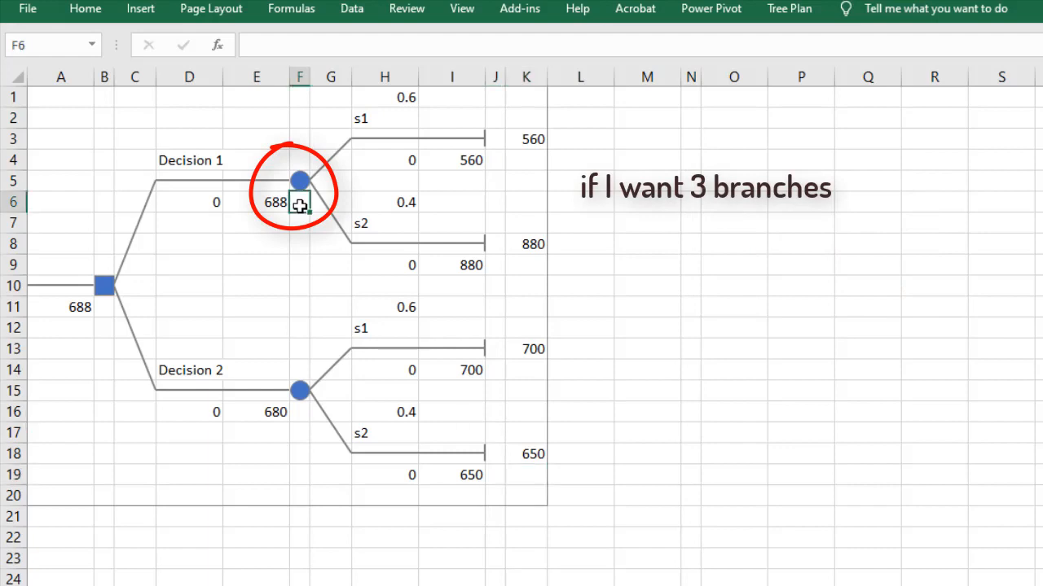
pyautogui.press('Up')
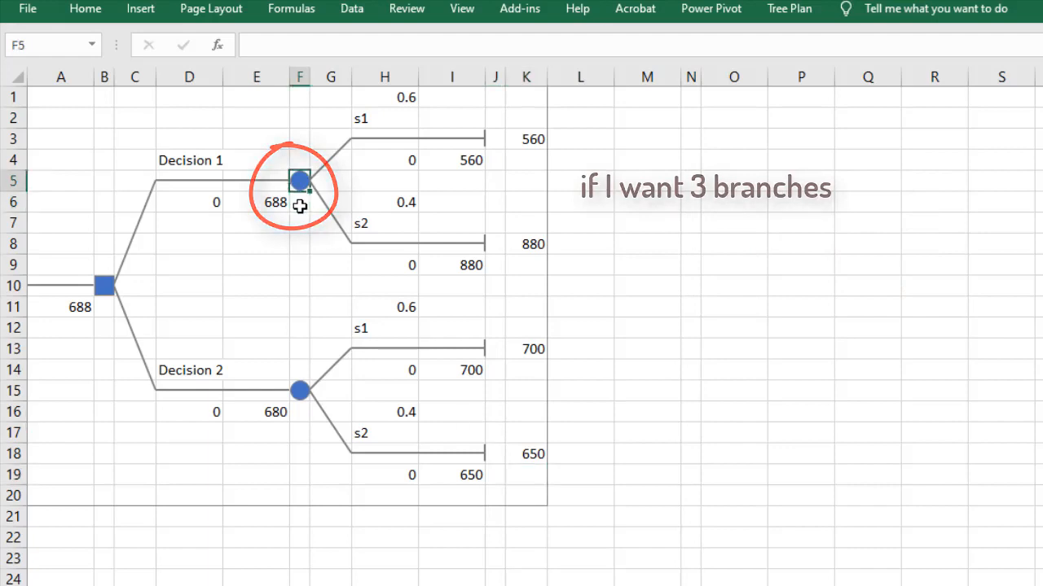
pyautogui.click(788, 9)
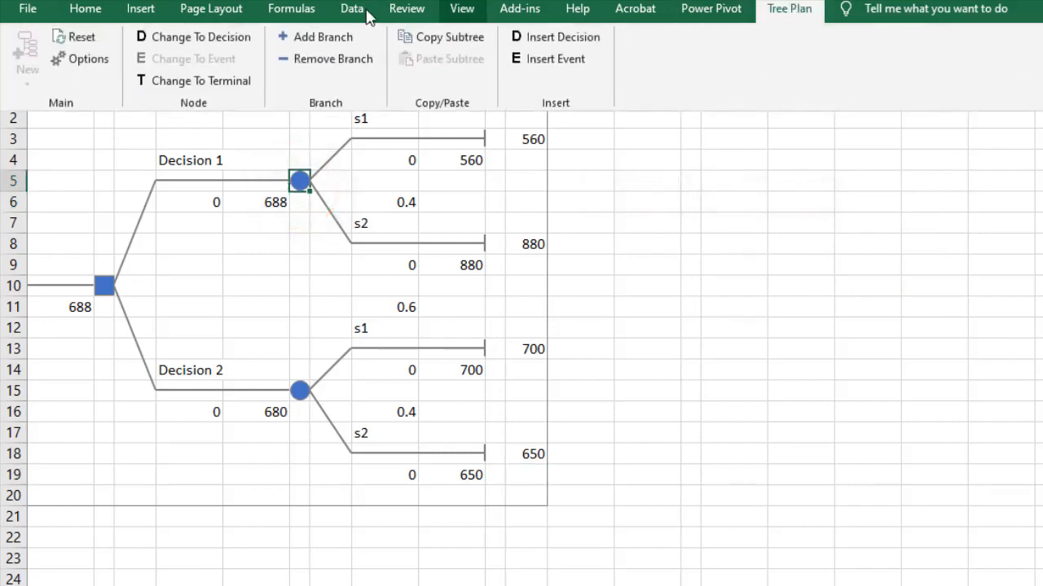
pyautogui.click(317, 37)
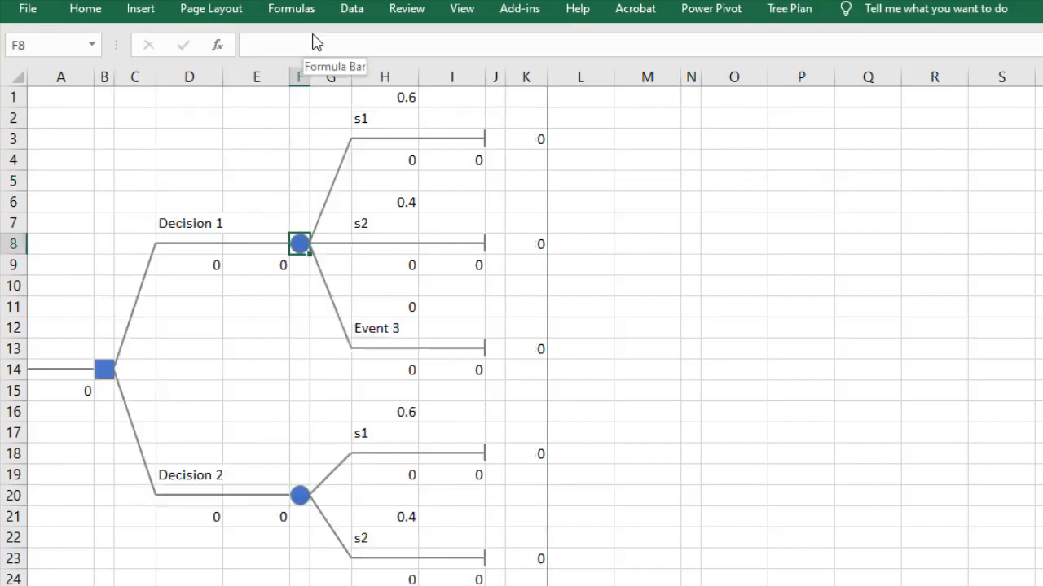